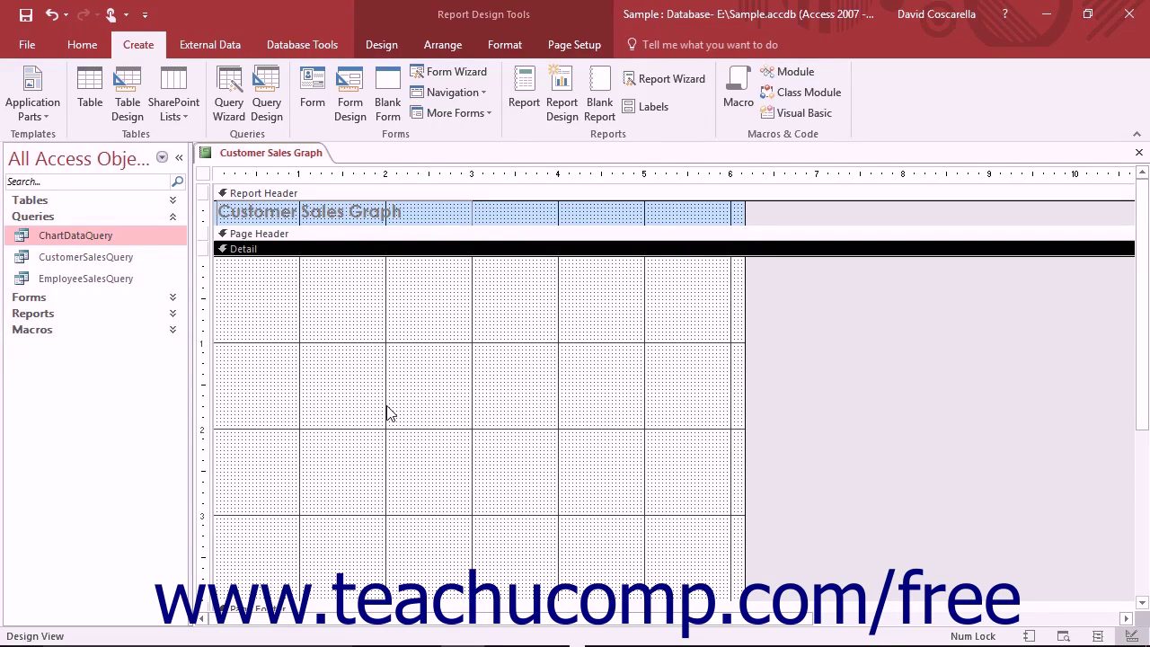
# Draw a Chart control across the report's Detail section to launch the Chart Wizard.
pyautogui.click(390, 54)
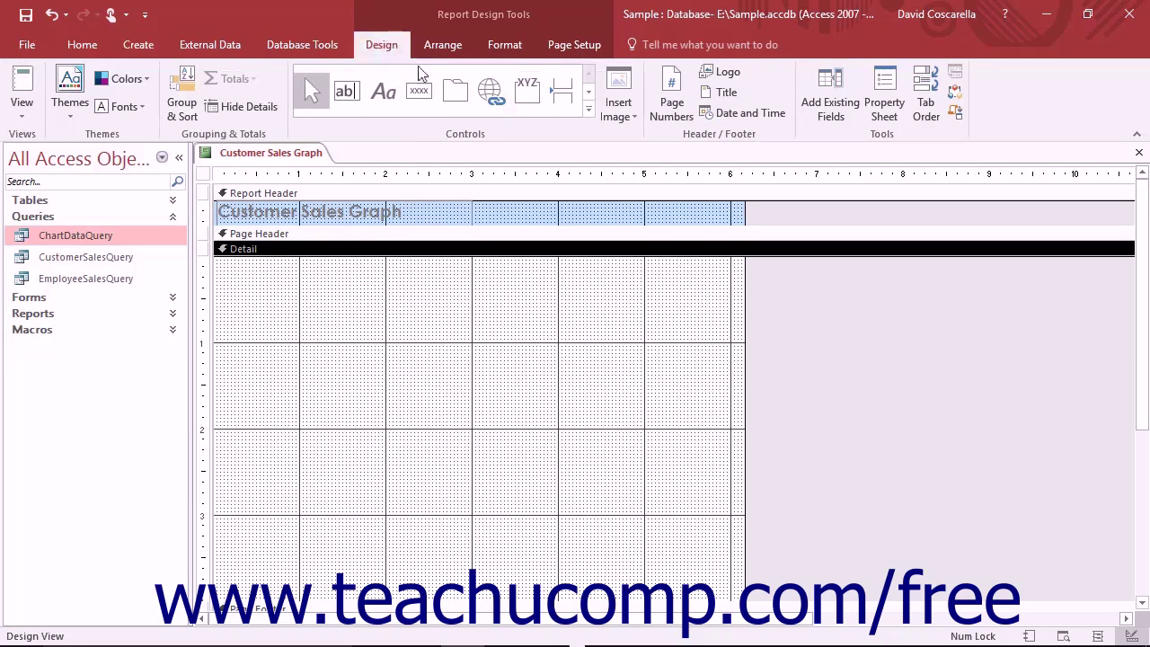
pyautogui.click(590, 111)
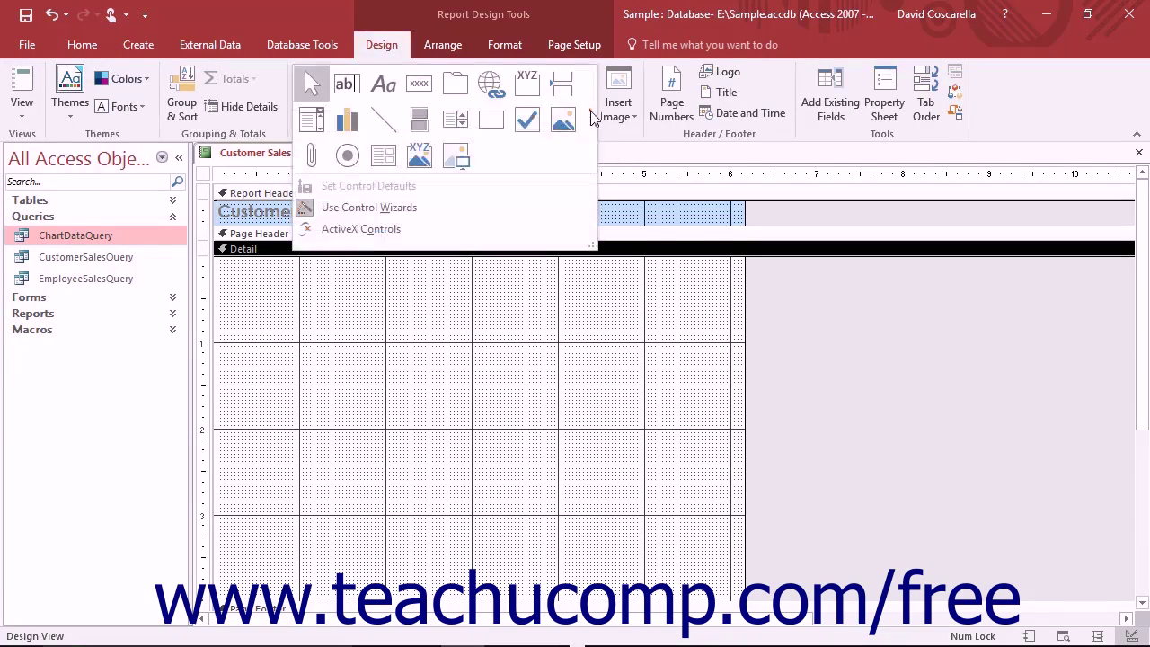
pyautogui.click(350, 123)
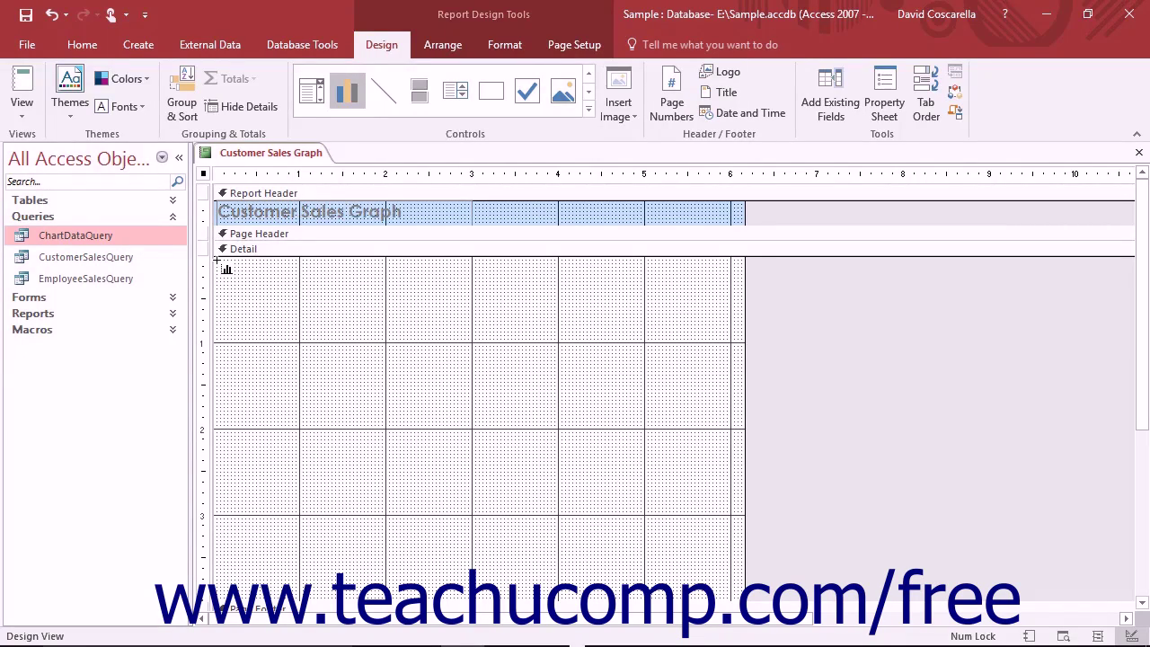
pyautogui.moveTo(216, 261); pyautogui.dragTo(732, 591)
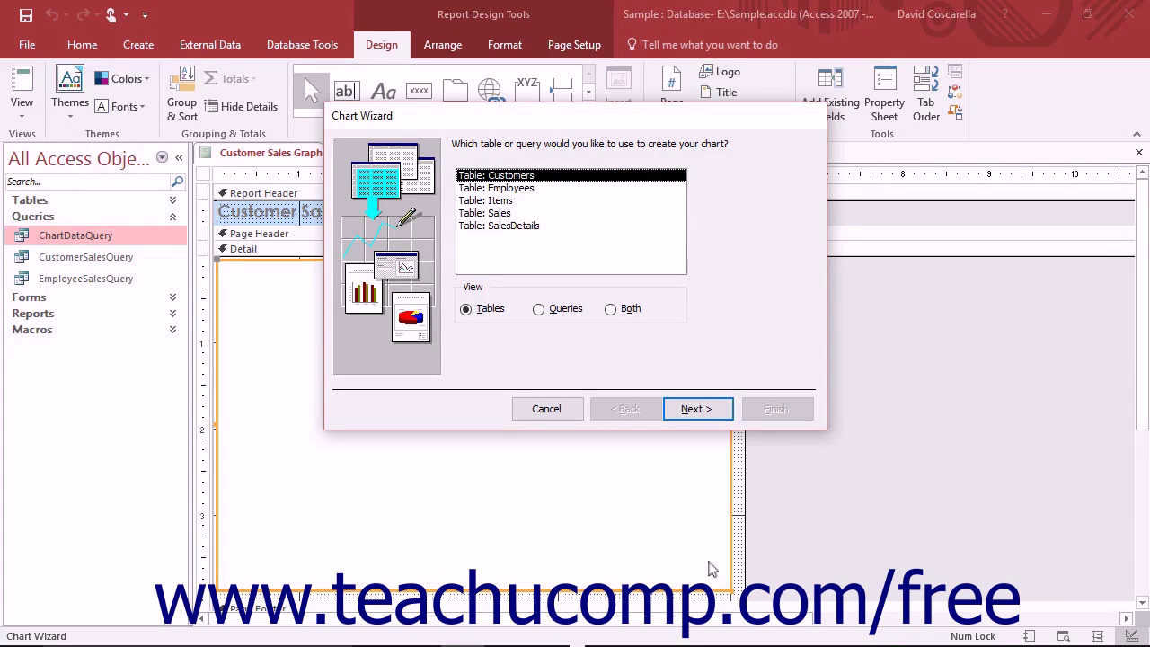
# Base the chart on the ChartDataQuery query using its CompanyName and Amount fields.
pyautogui.click(540, 310)
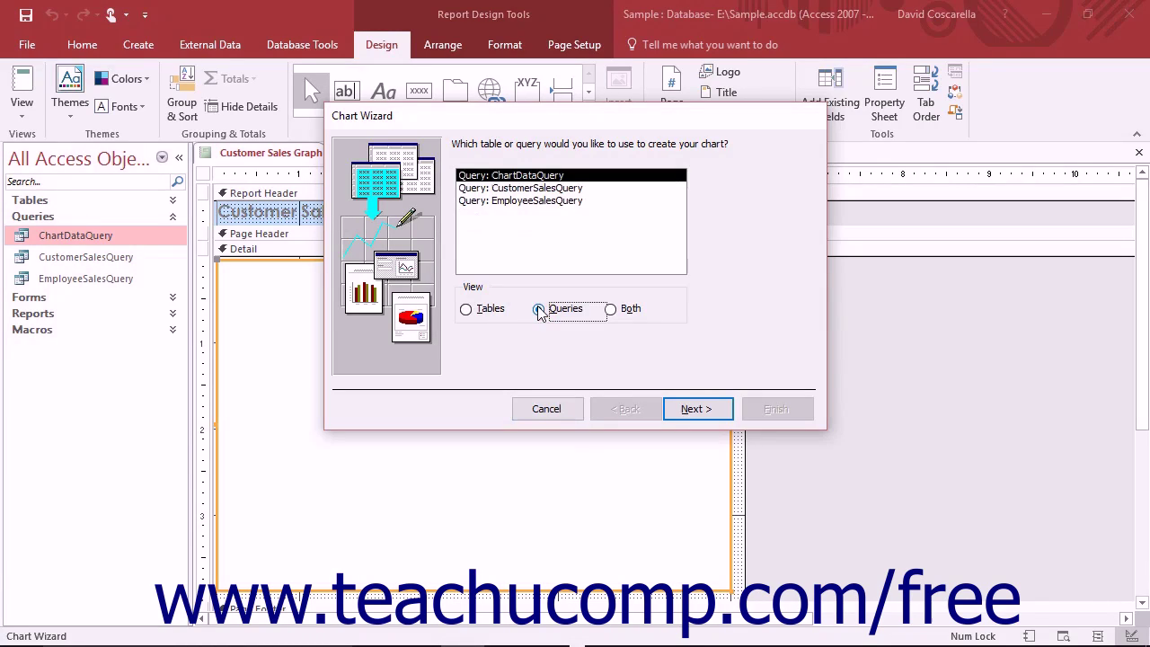
pyautogui.click(524, 178)
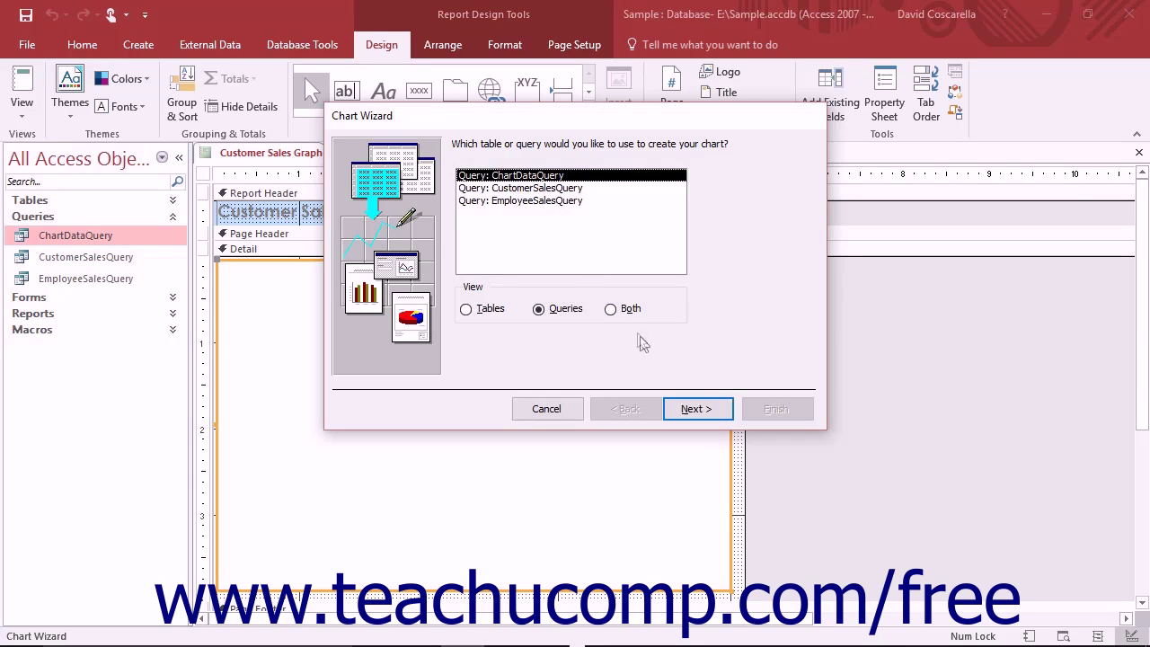
pyautogui.click(690, 411)
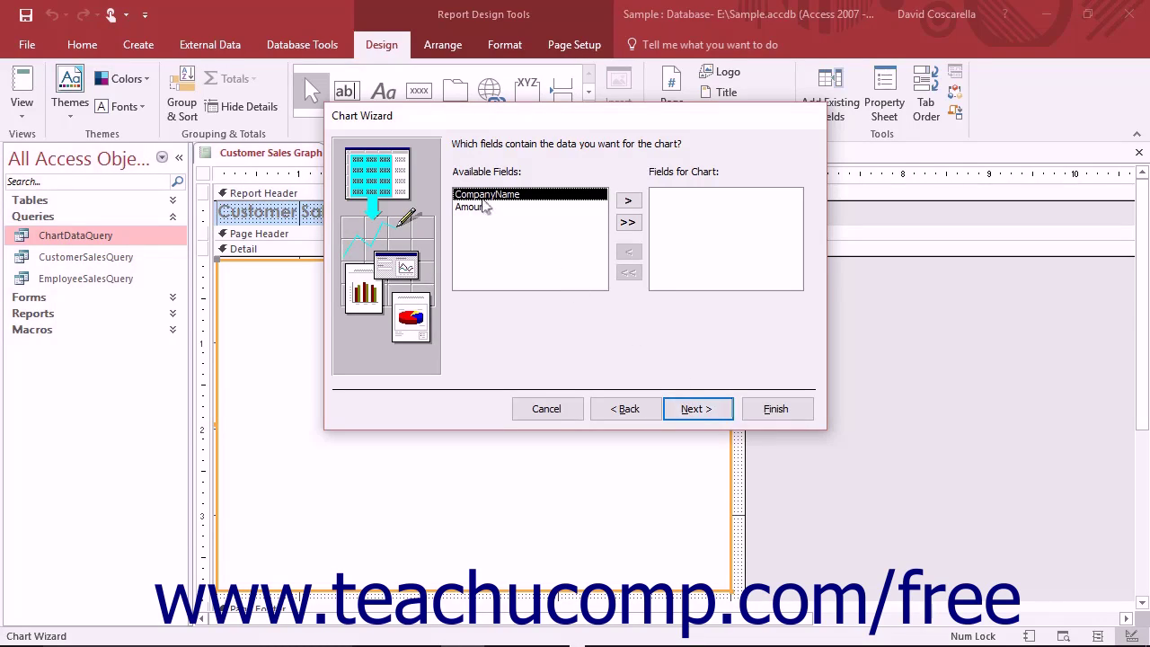
pyautogui.click(493, 199)
pyautogui.click(628, 203)
pyautogui.click(628, 203)
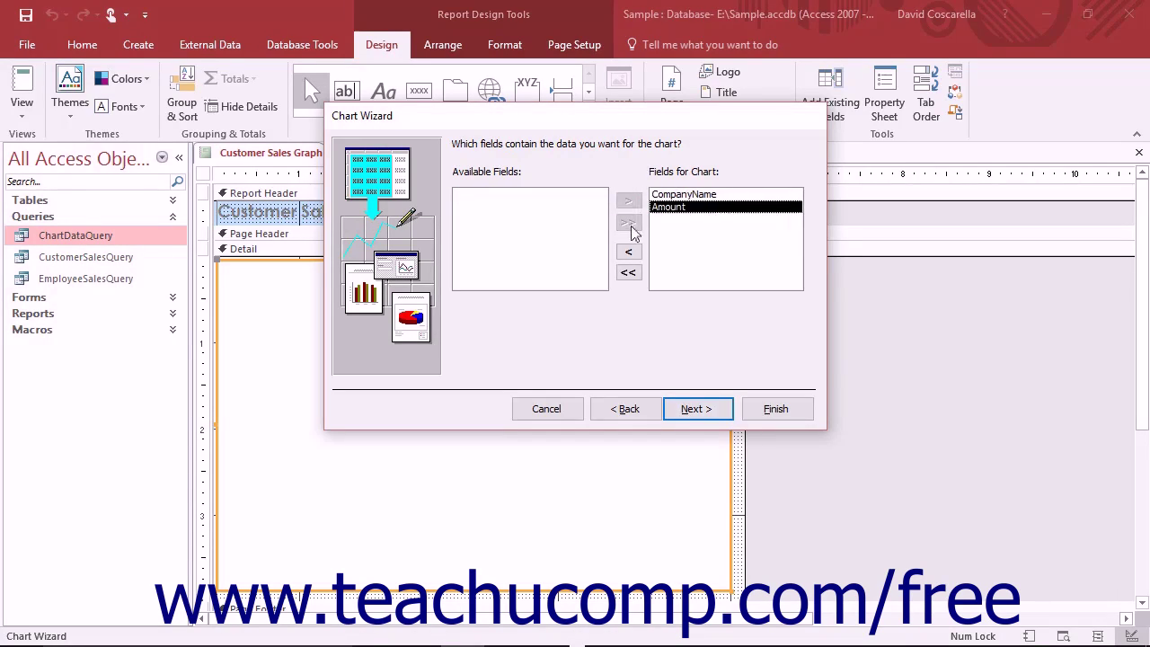
pyautogui.click(691, 410)
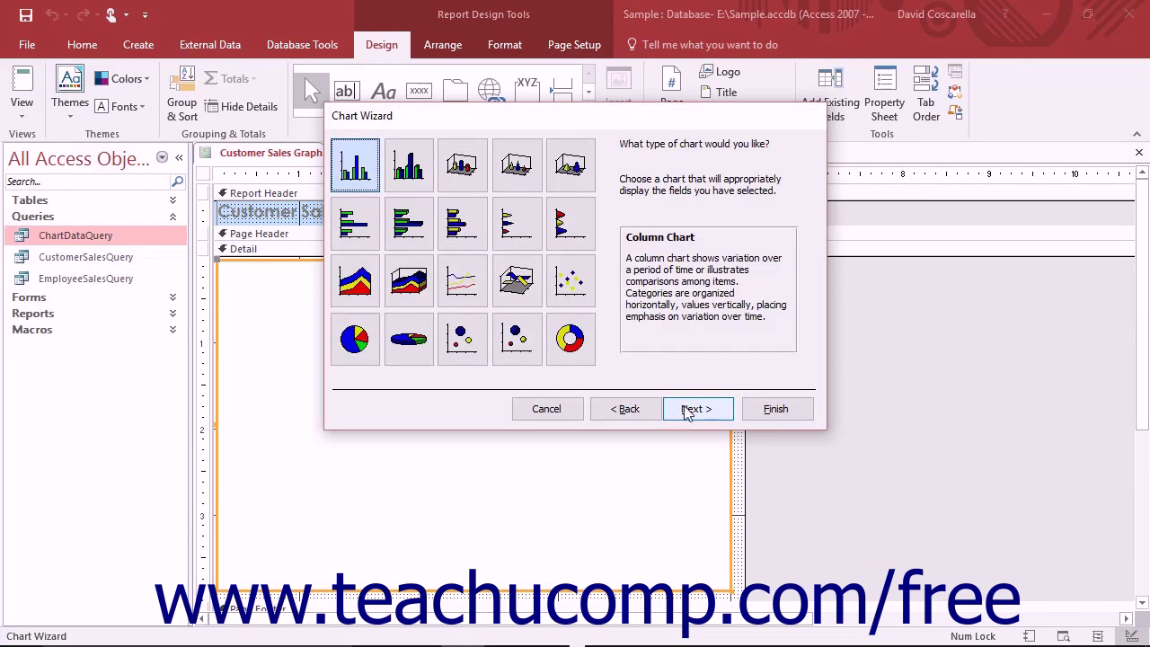
# Choose a pie chart summing Amount per CompanyName and preview the sample chart.
pyautogui.click(355, 342)
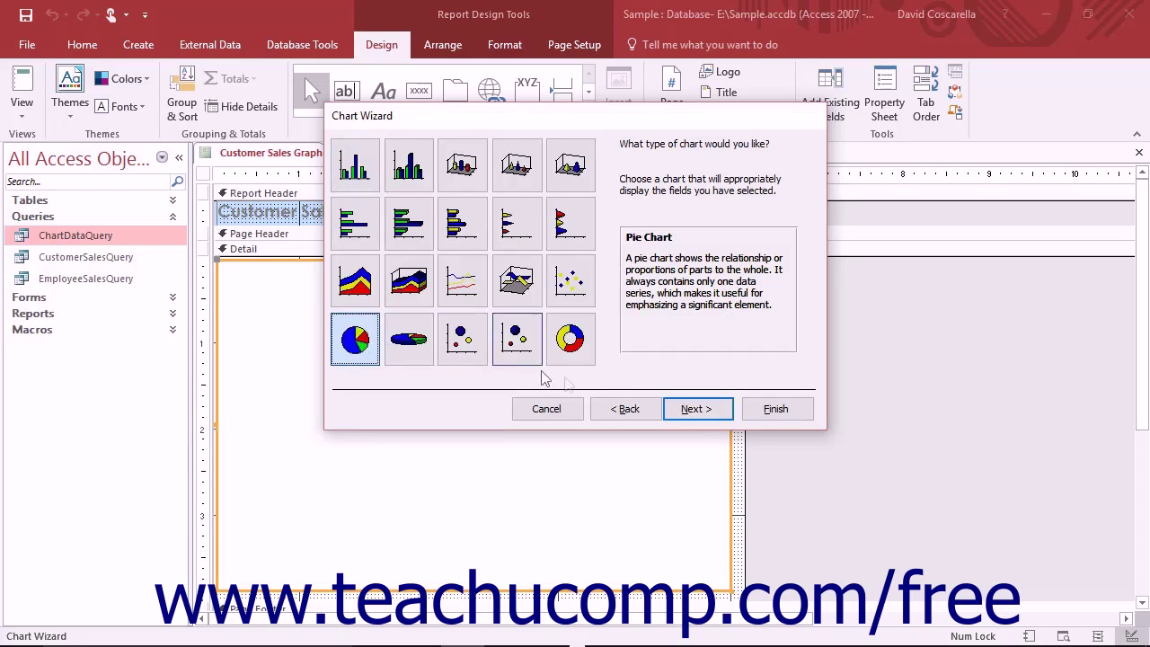
pyautogui.click(696, 409)
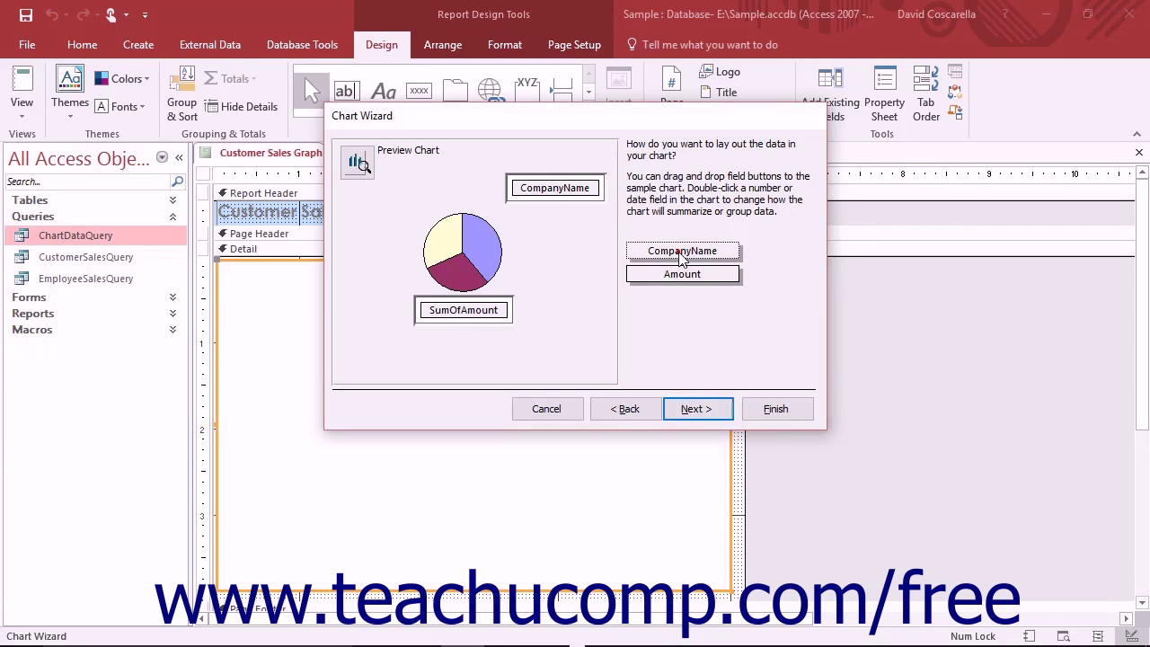
pyautogui.click(575, 191)
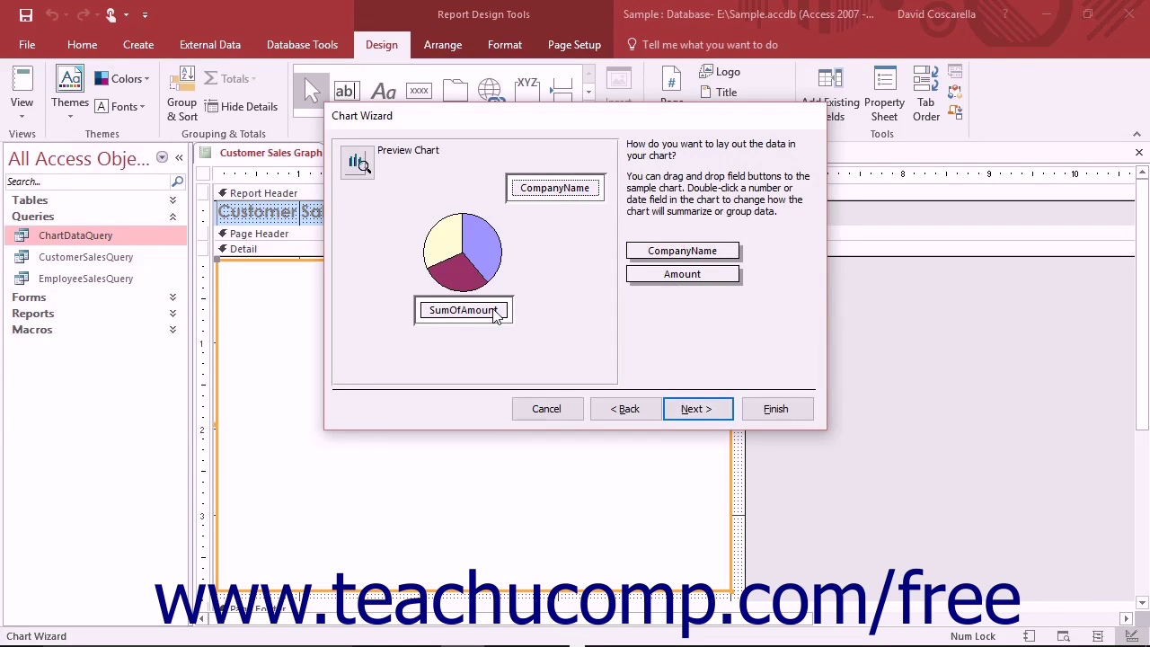
pyautogui.doubleClick(465, 310)
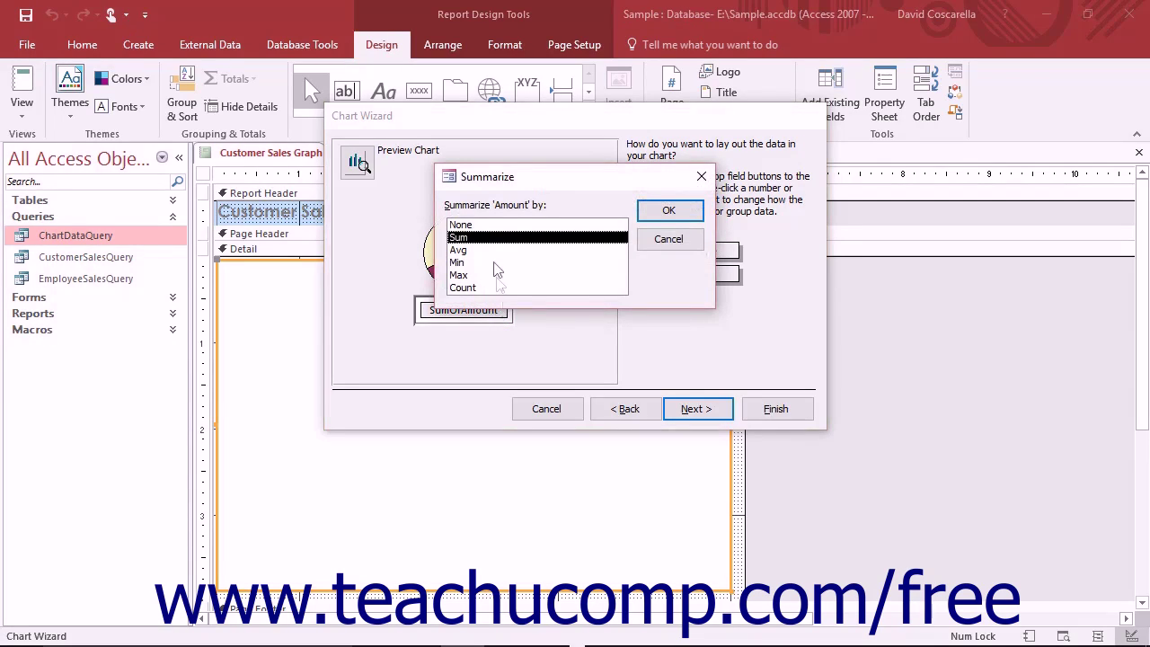
pyautogui.click(669, 212)
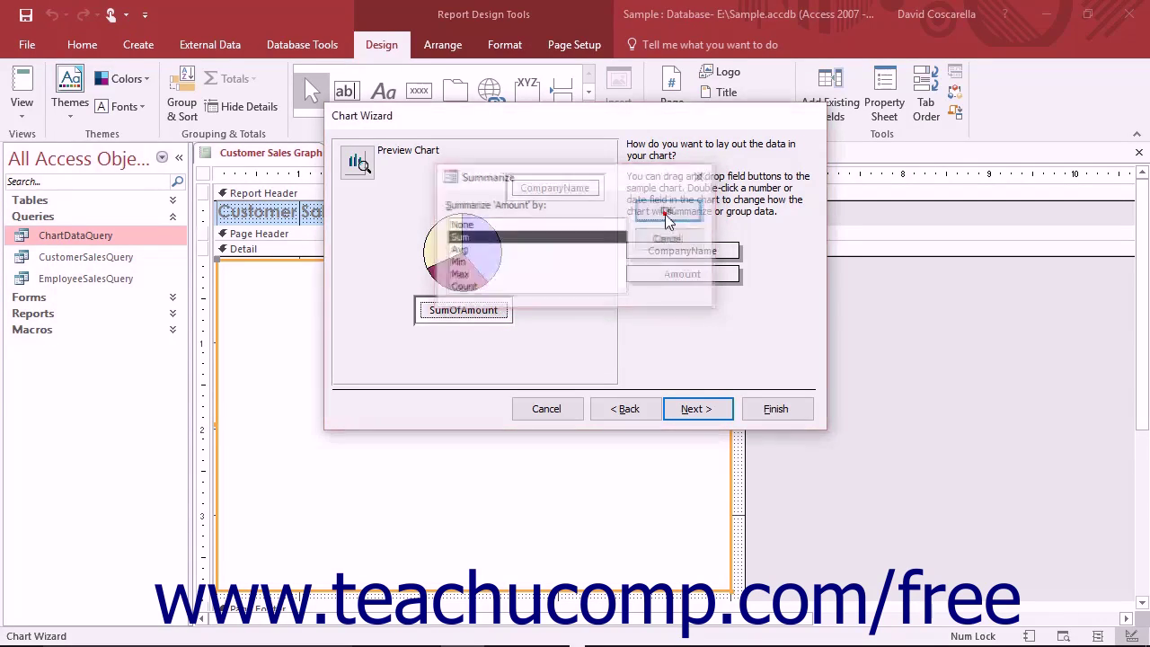
pyautogui.click(363, 170)
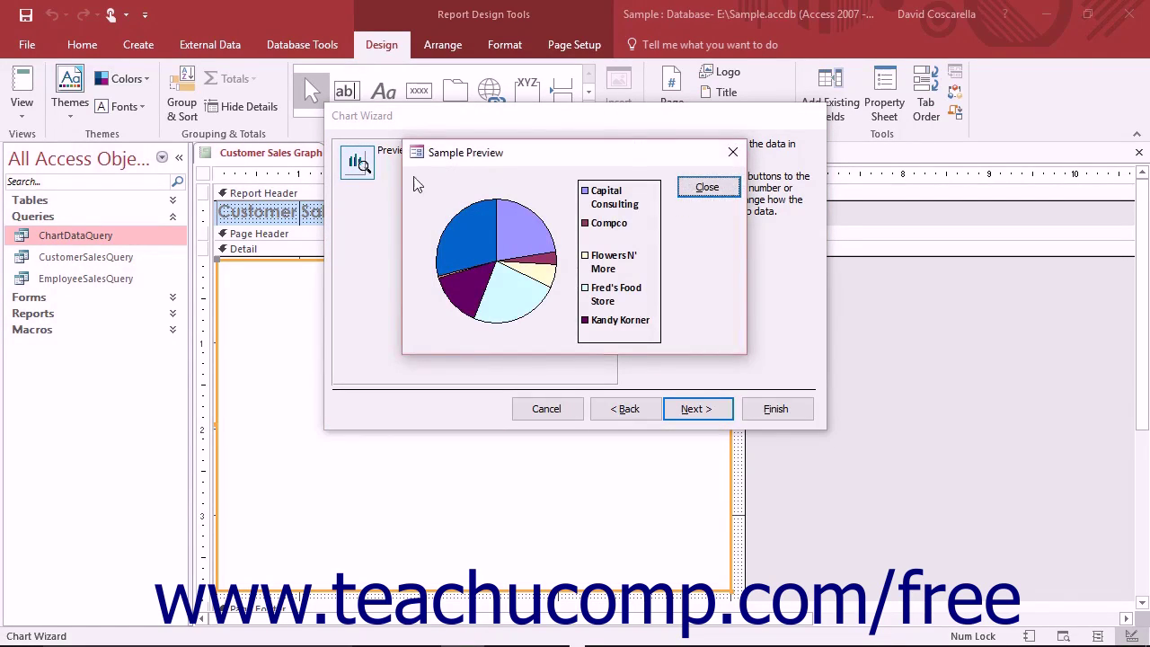
pyautogui.click(707, 189)
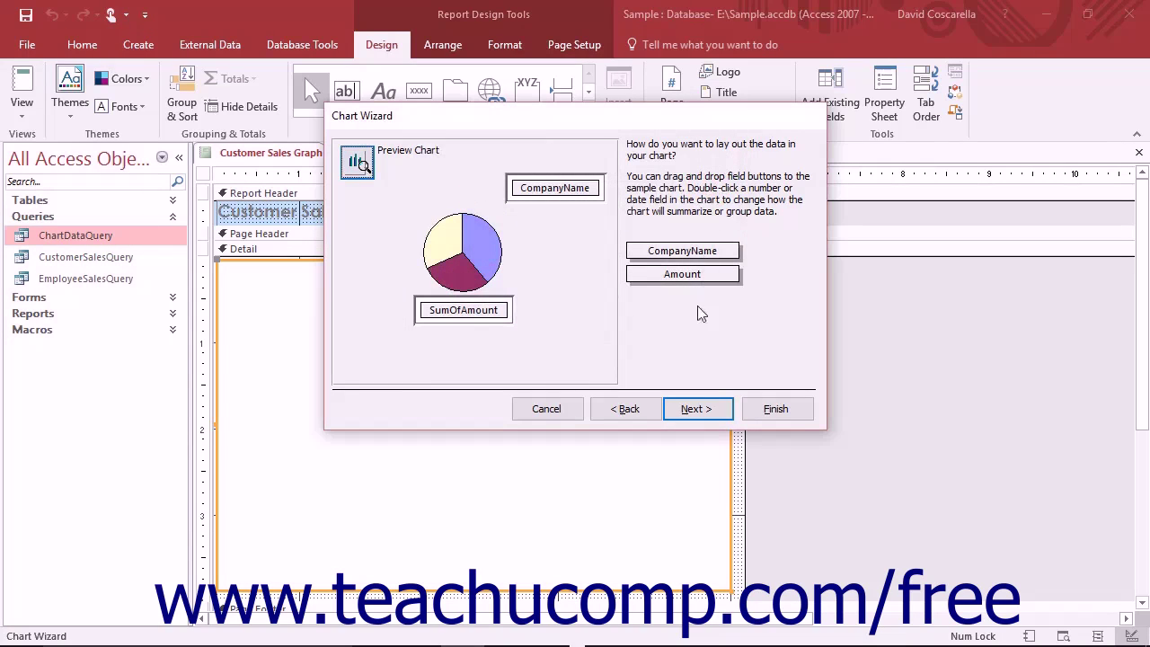
pyautogui.click(700, 411)
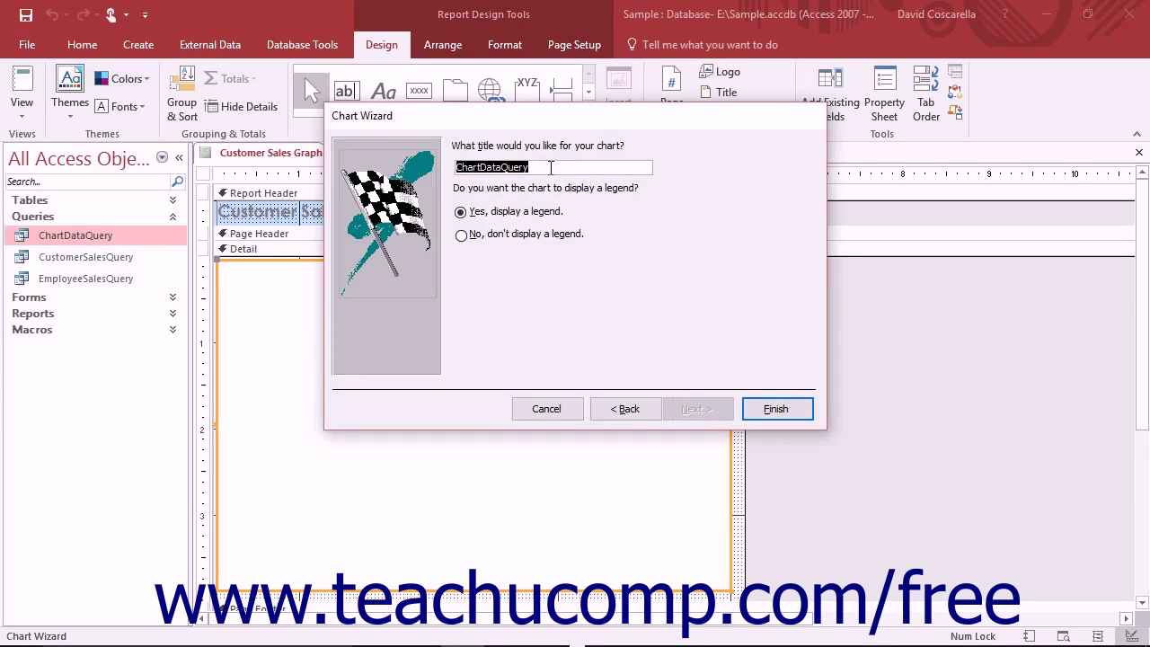
# Keep the ChartDataQuery title and the legend, and finish the Chart Wizard.
pyautogui.click(551, 168)
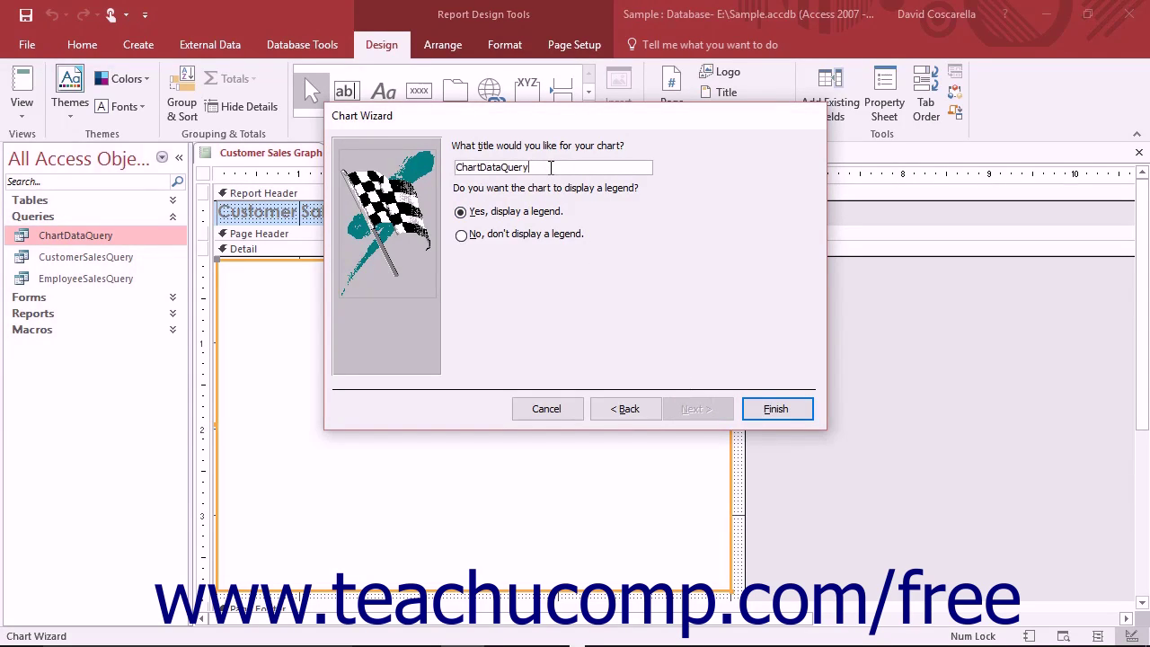
pyautogui.click(462, 216)
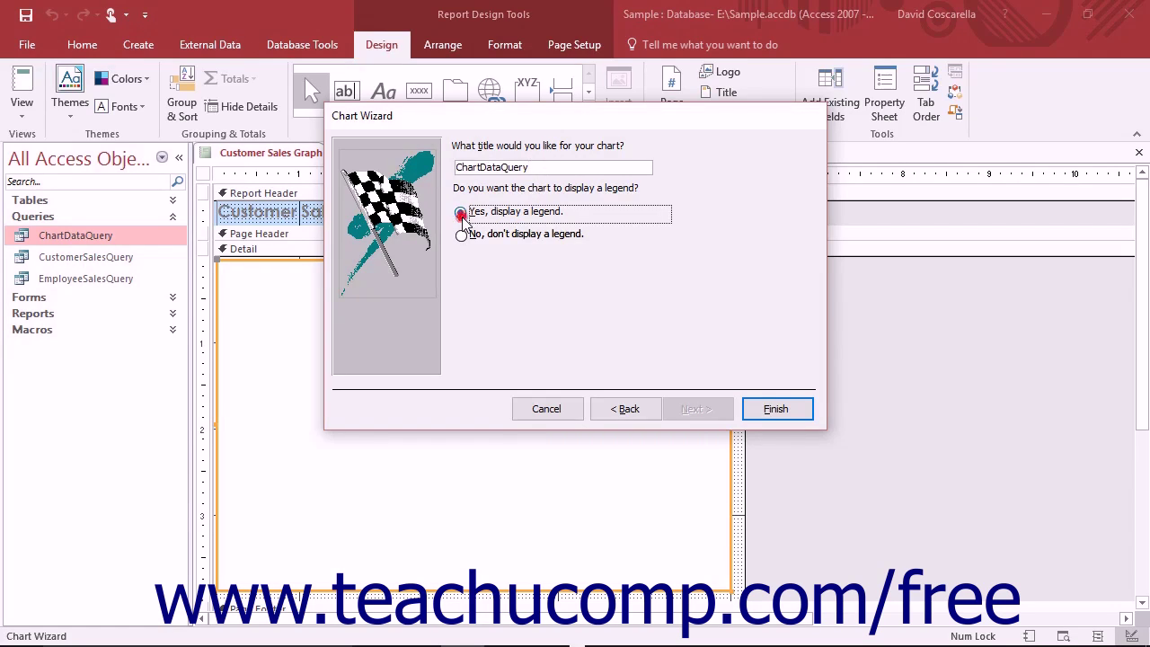
pyautogui.click(769, 418)
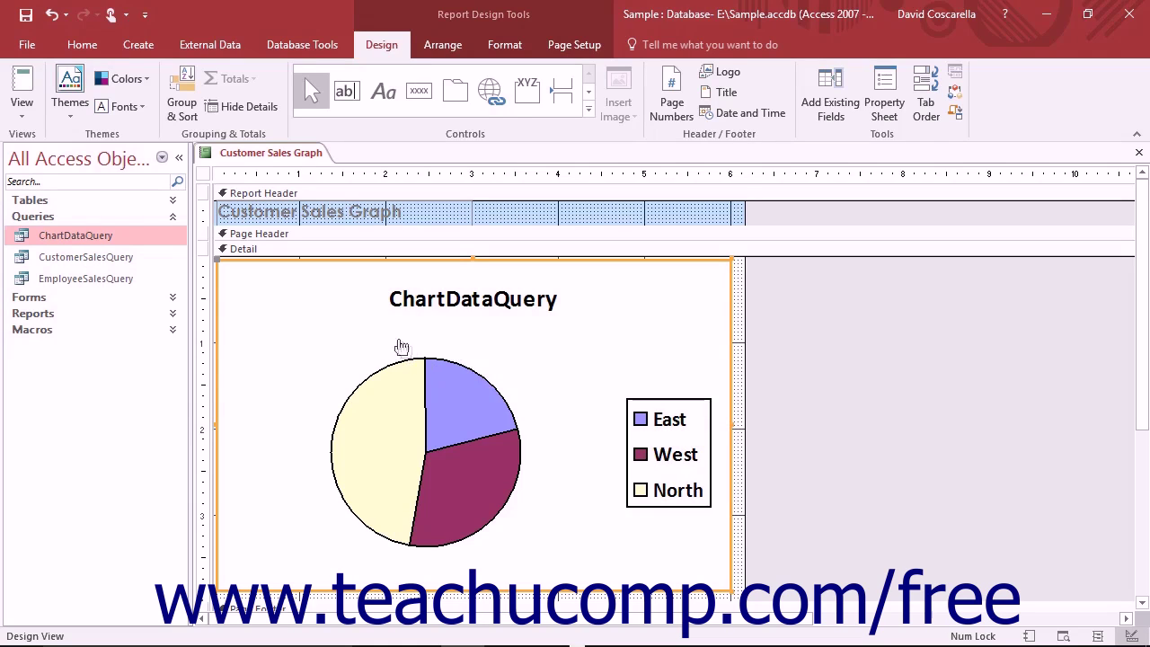
# In Layout View, drag the chart's right edge wider, then go back to Design View.
pyautogui.click(27, 110)
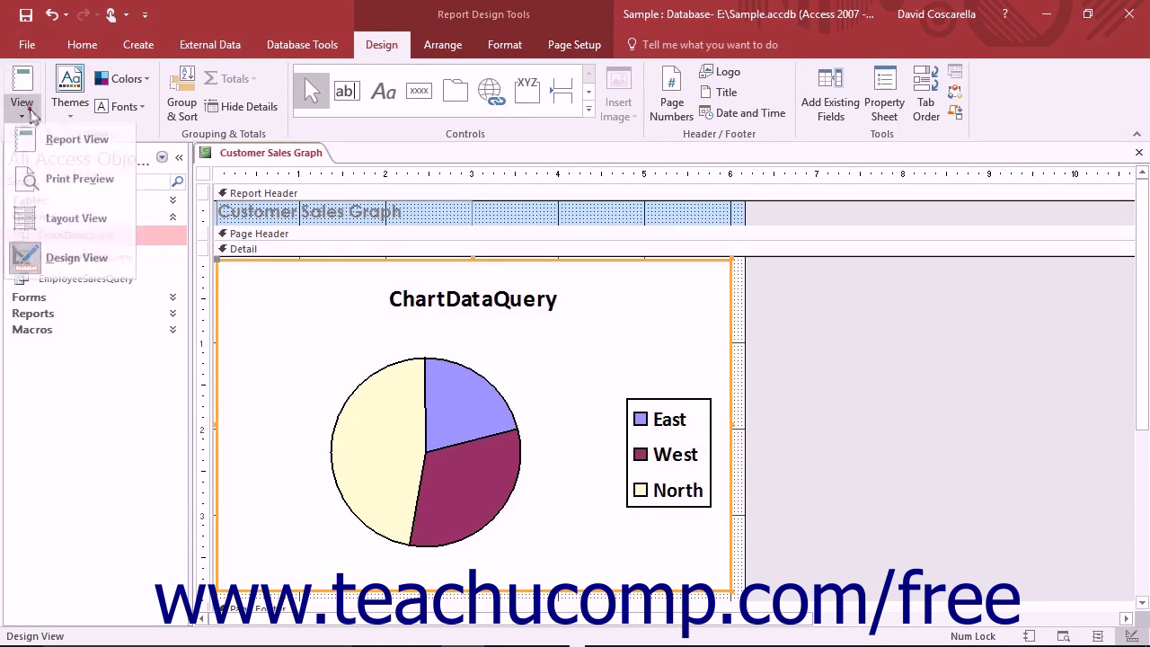
pyautogui.click(76, 223)
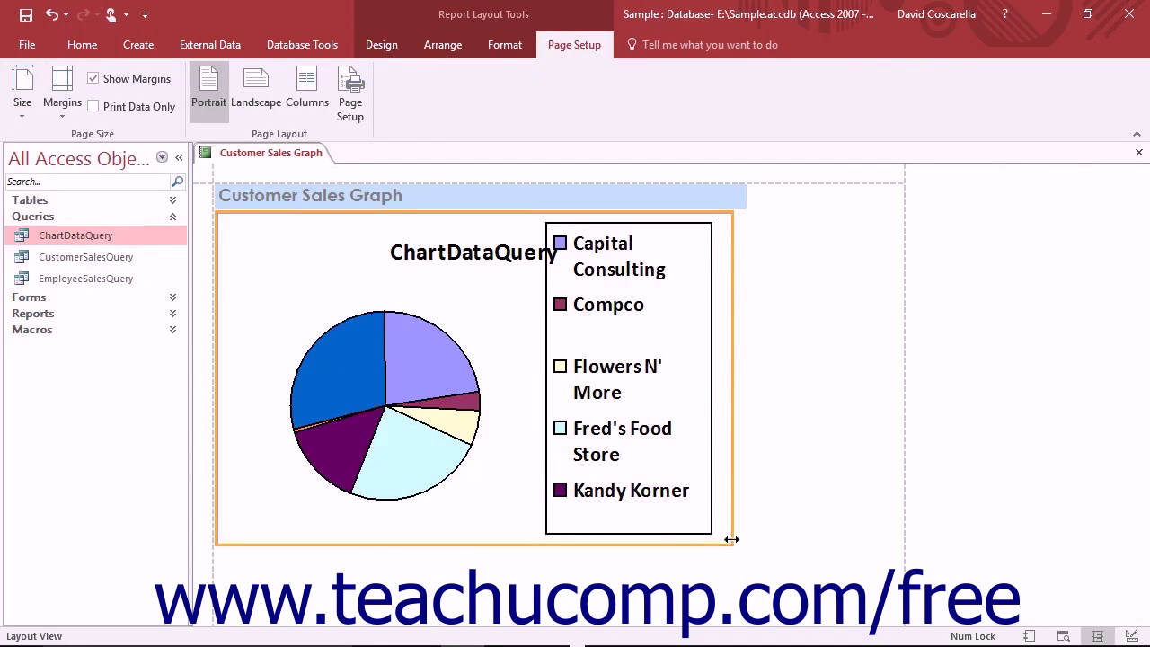
pyautogui.moveTo(733, 539); pyautogui.dragTo(846, 544)
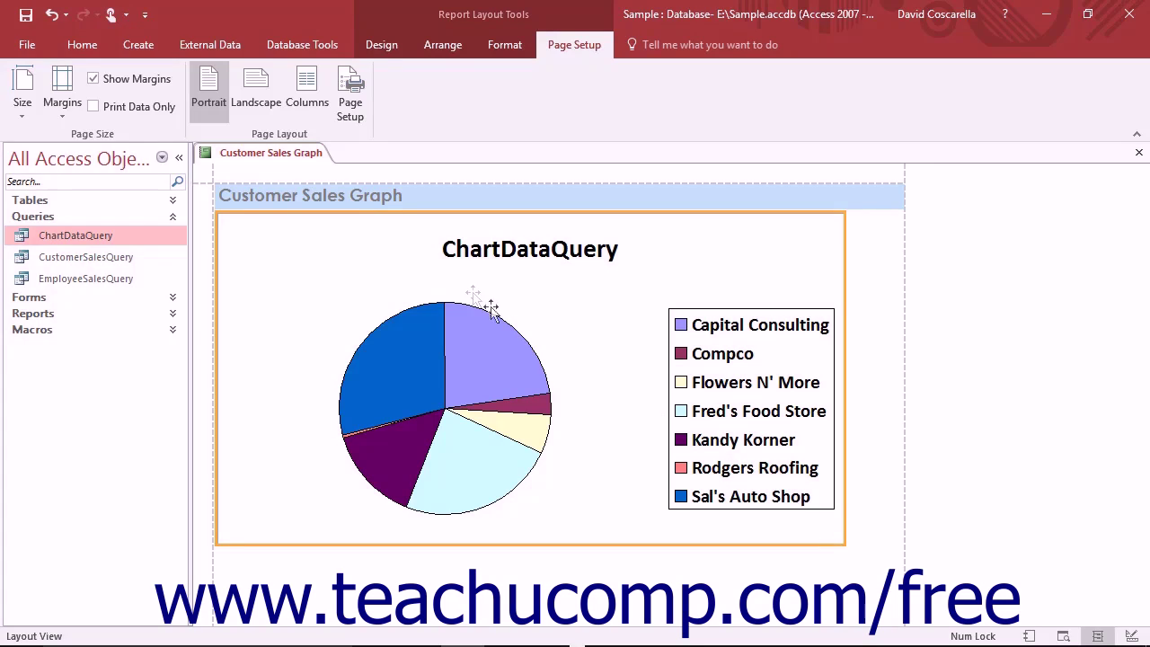
pyautogui.click(383, 45)
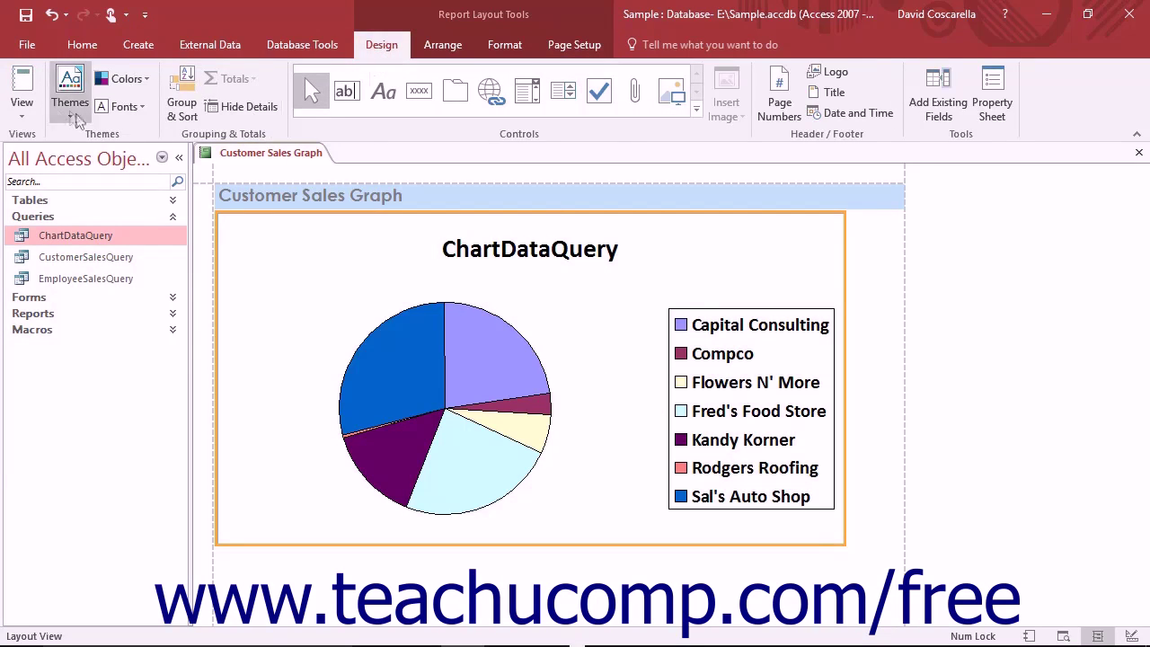
pyautogui.click(34, 112)
pyautogui.click(79, 262)
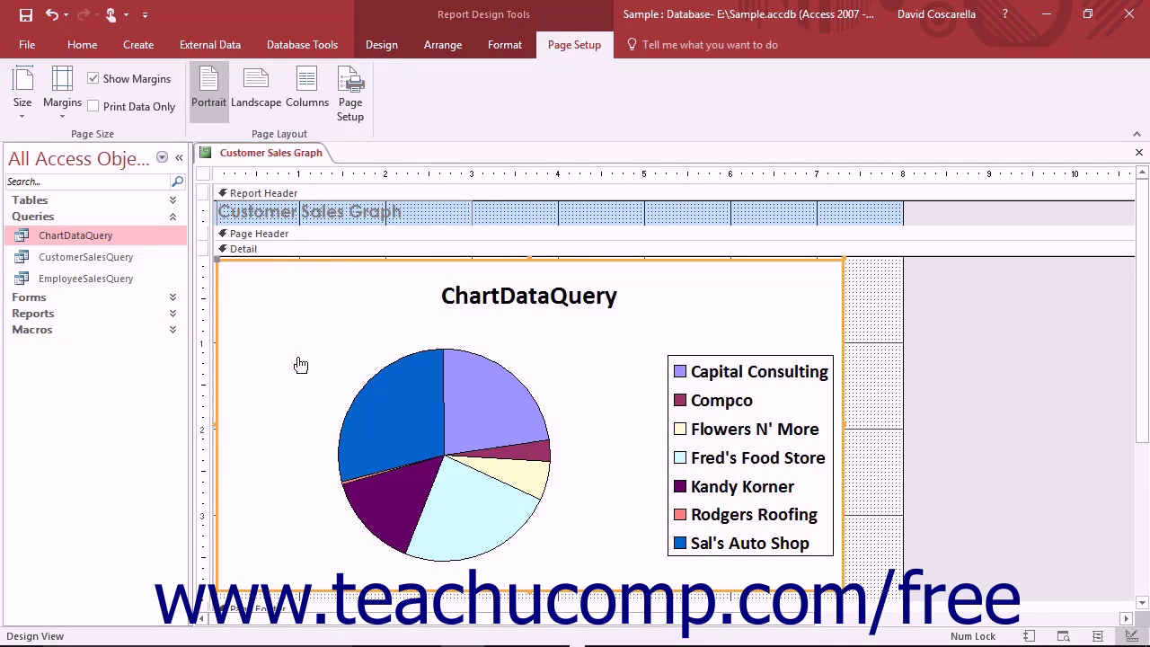
pyautogui.click(381, 44)
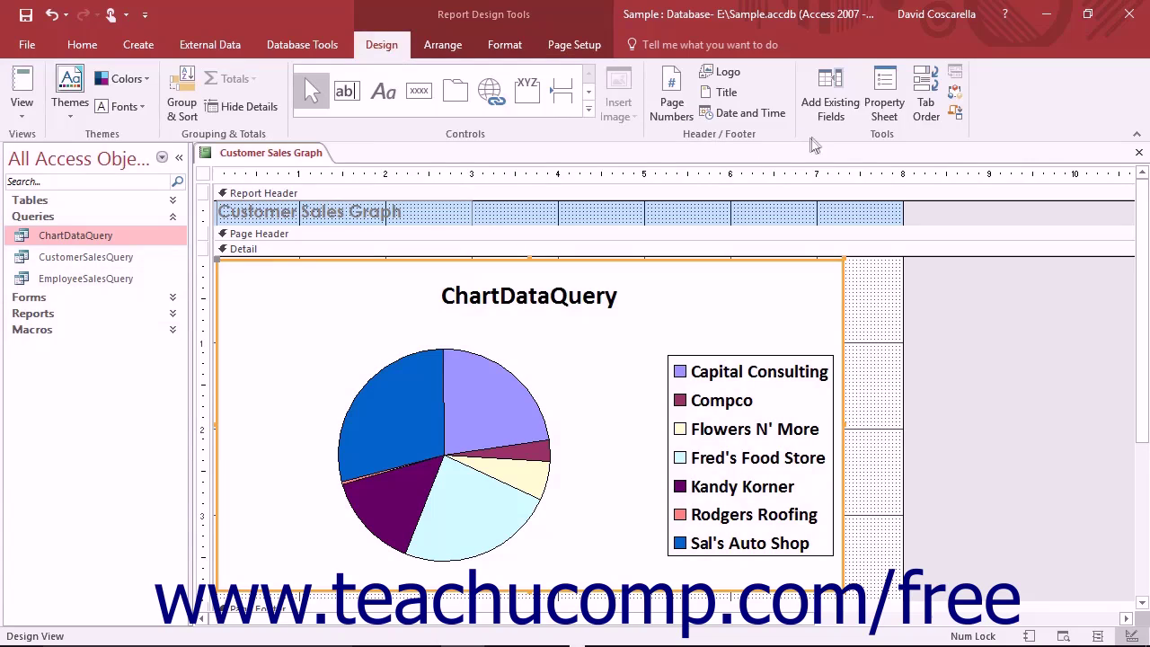
# Inspect the chart's Row Source query in the Property Sheet's Data tab, then close the Query Builder.
pyautogui.click(885, 104)
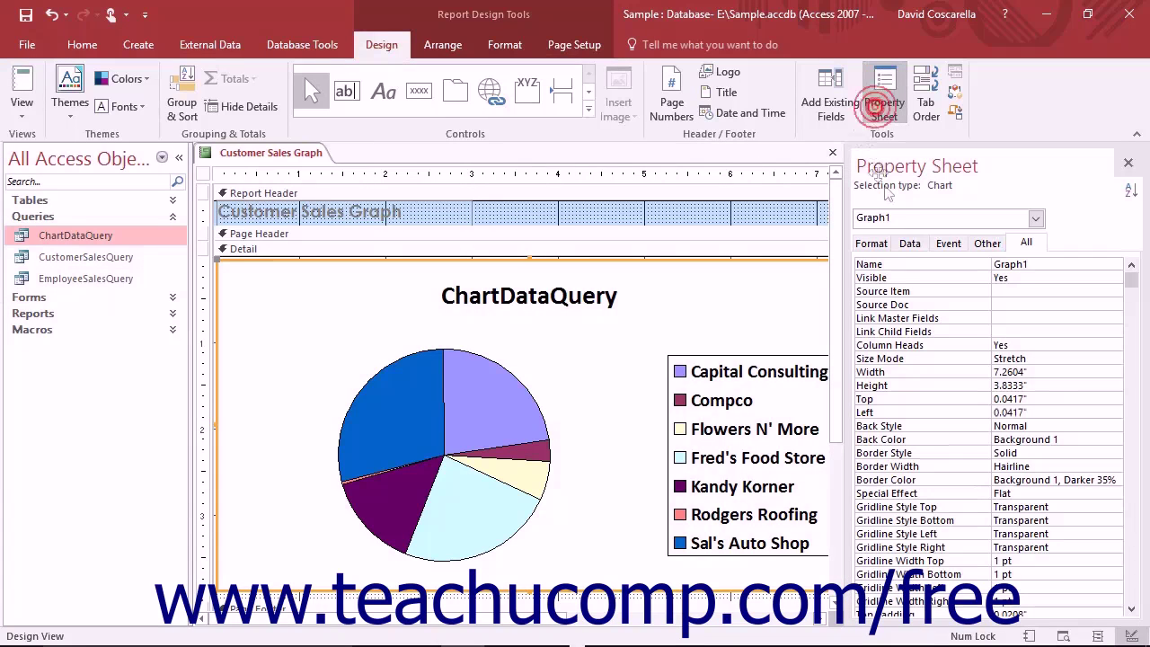
pyautogui.click(911, 244)
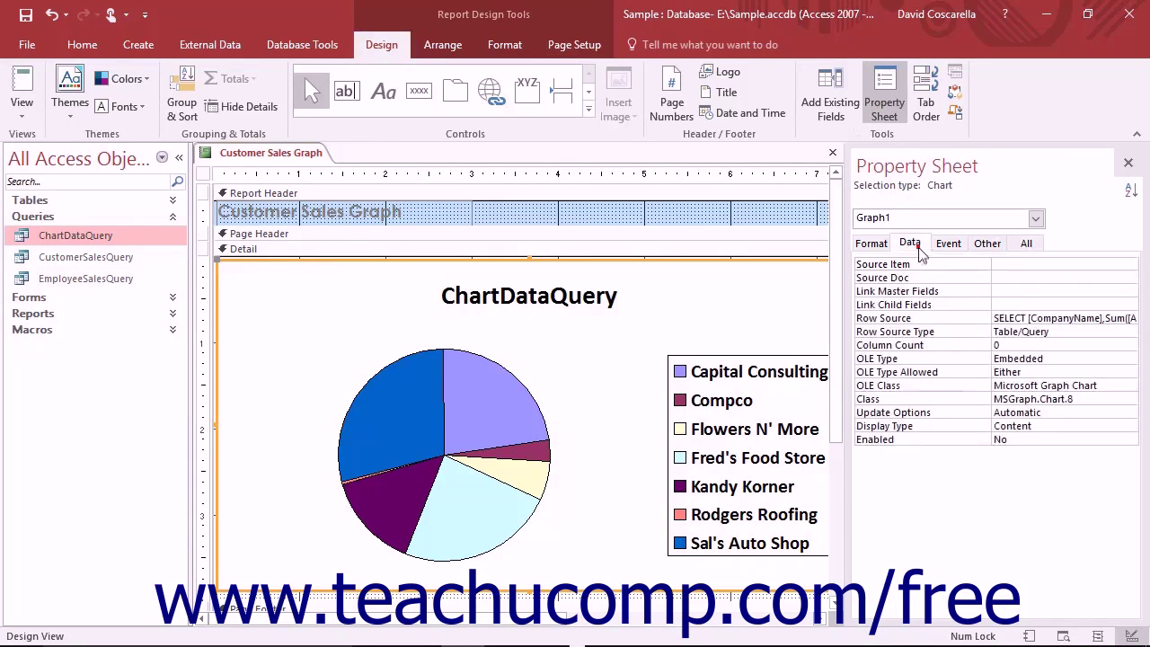
pyautogui.click(1007, 319)
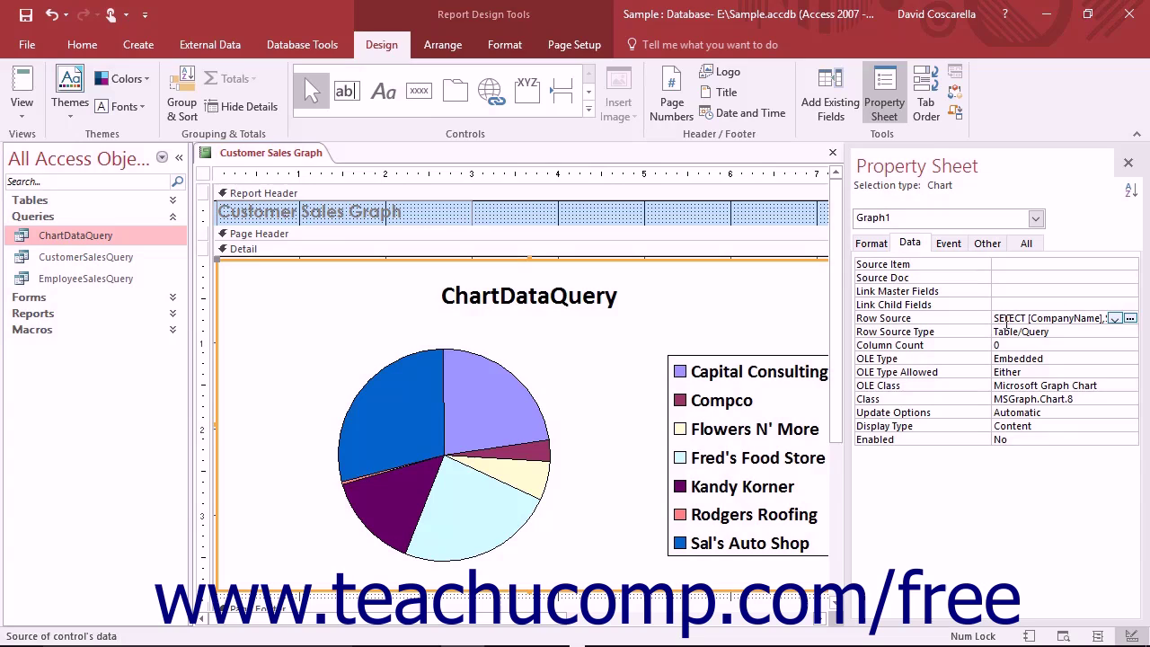
pyautogui.click(1131, 319)
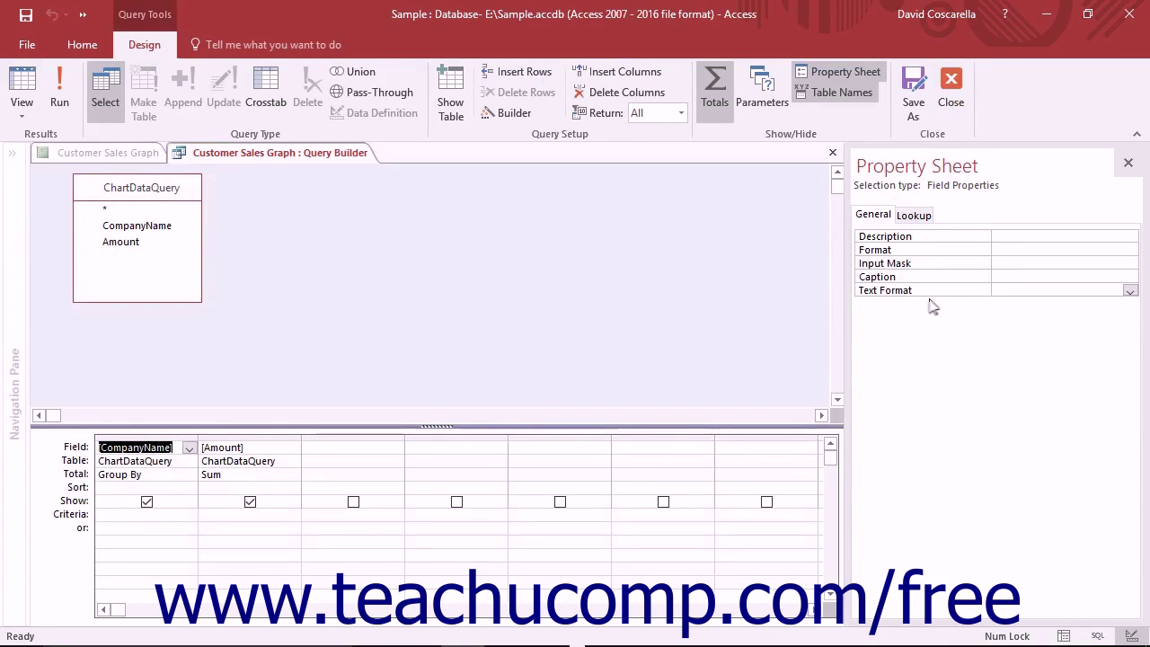
pyautogui.click(953, 101)
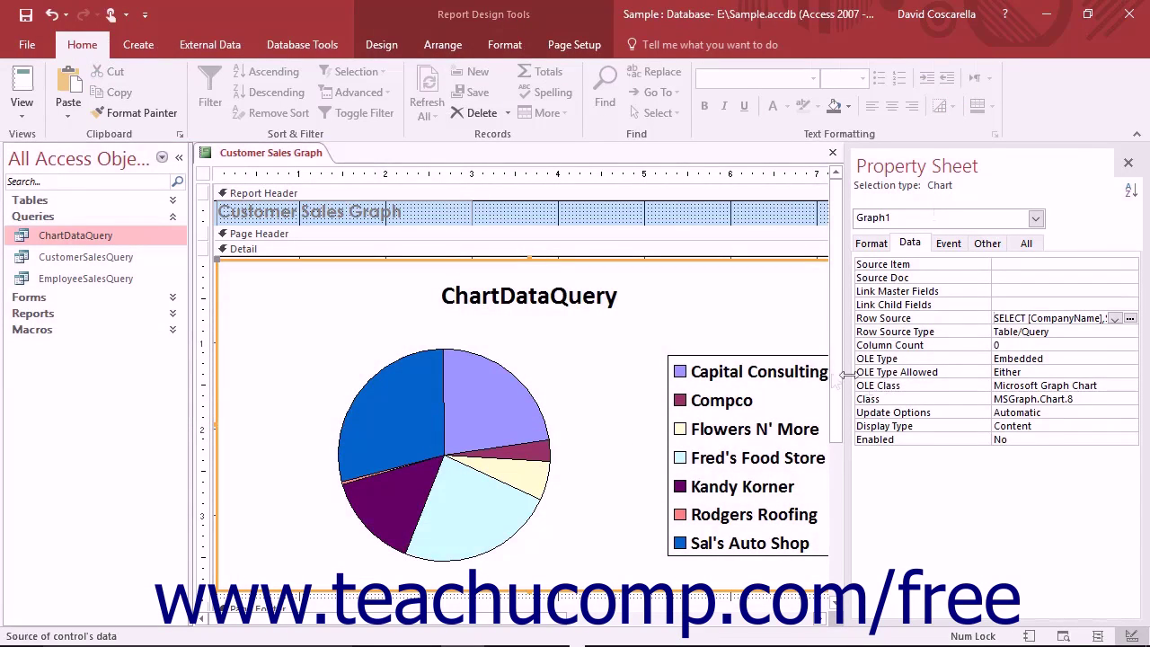
# Edit the chart in Microsoft Graph and fill the Sal's Auto Shop slice dark navy blue.
pyautogui.doubleClick(568, 357)
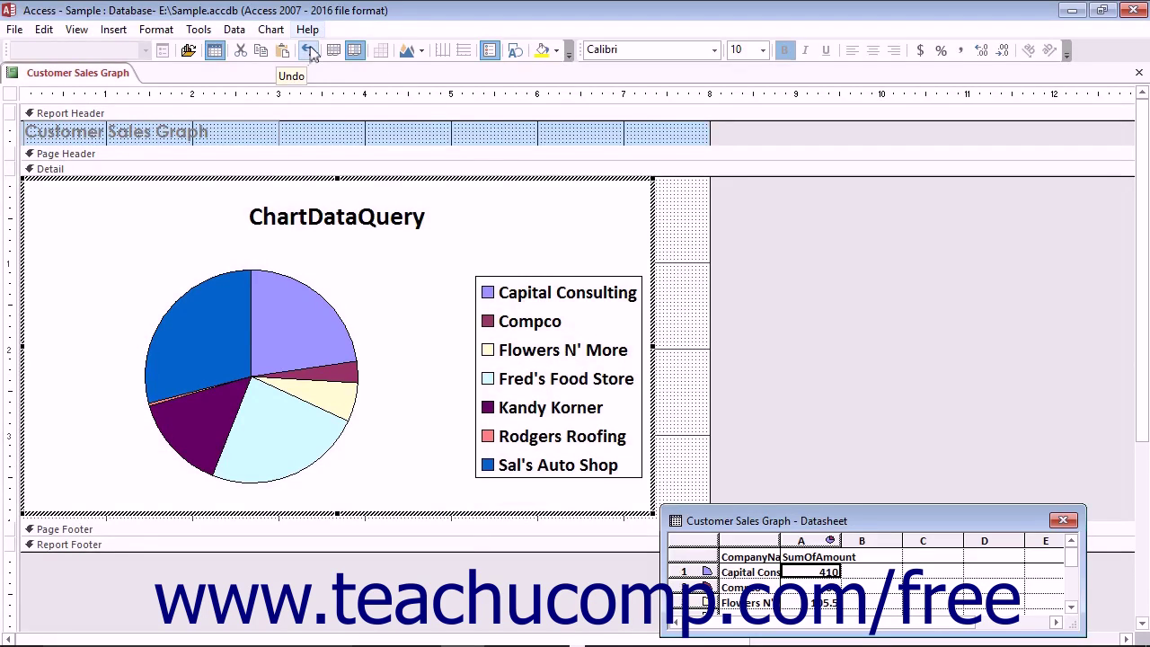
pyautogui.click(206, 380)
pyautogui.click(203, 358)
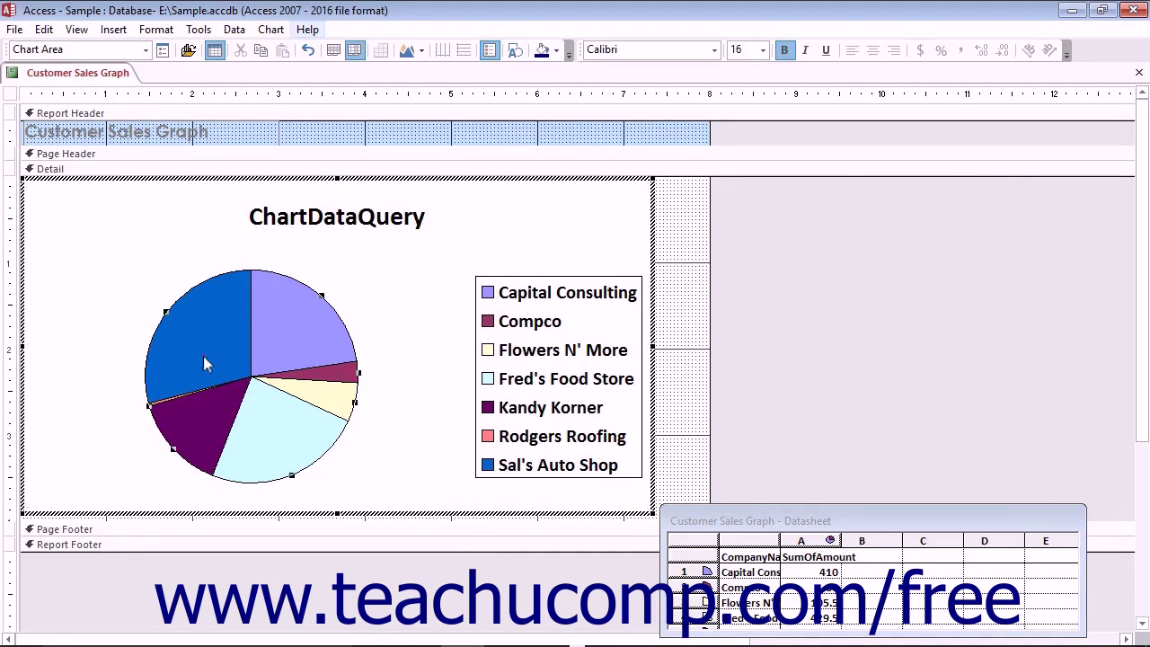
pyautogui.click(204, 359)
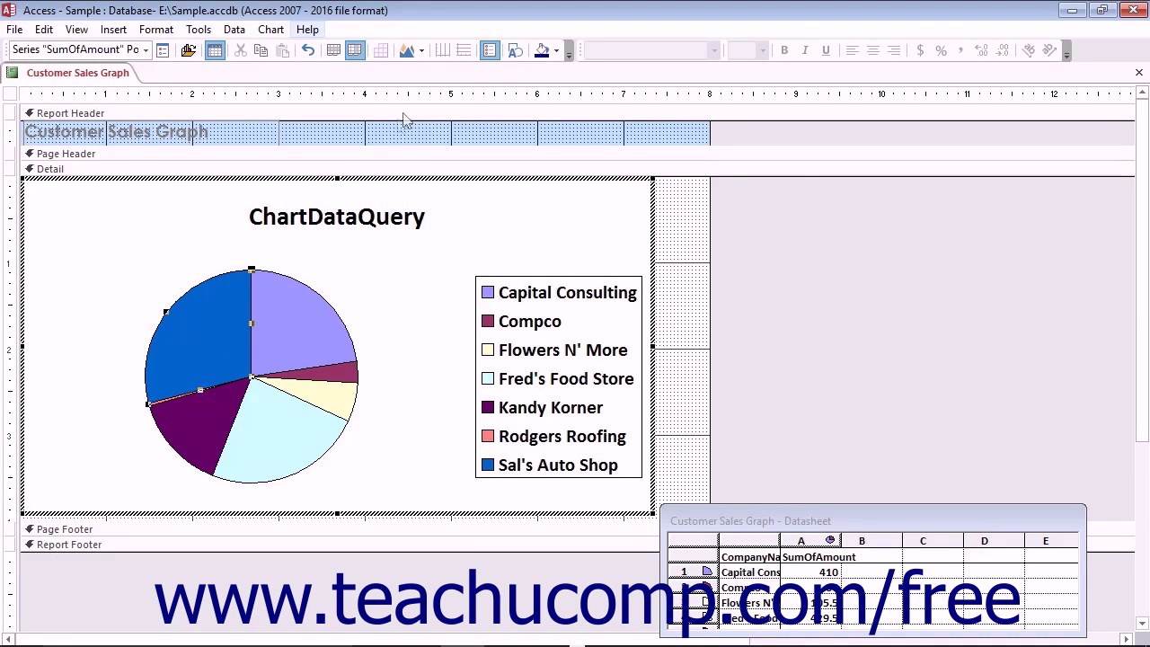
pyautogui.click(557, 51)
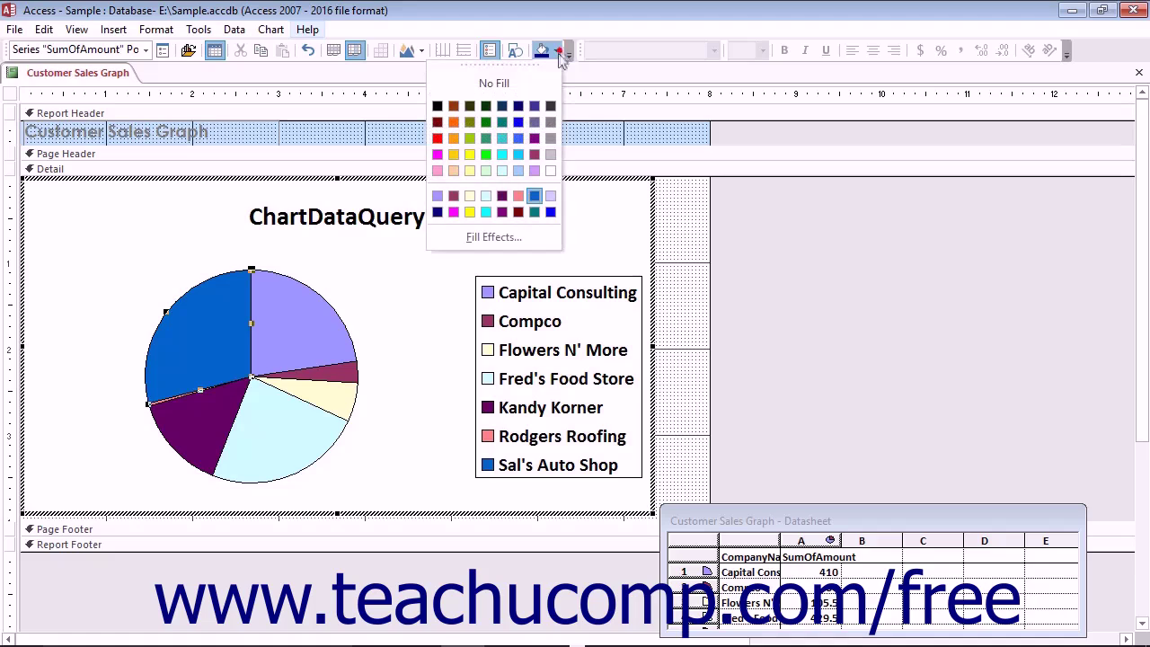
pyautogui.click(518, 107)
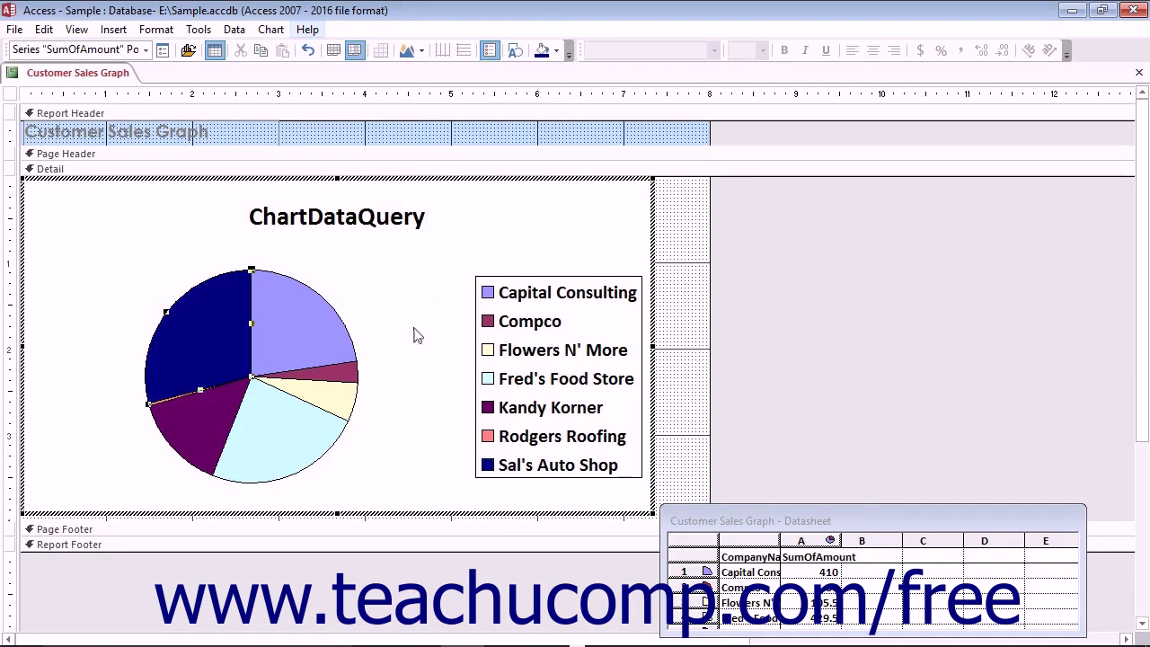
pyautogui.click(709, 531)
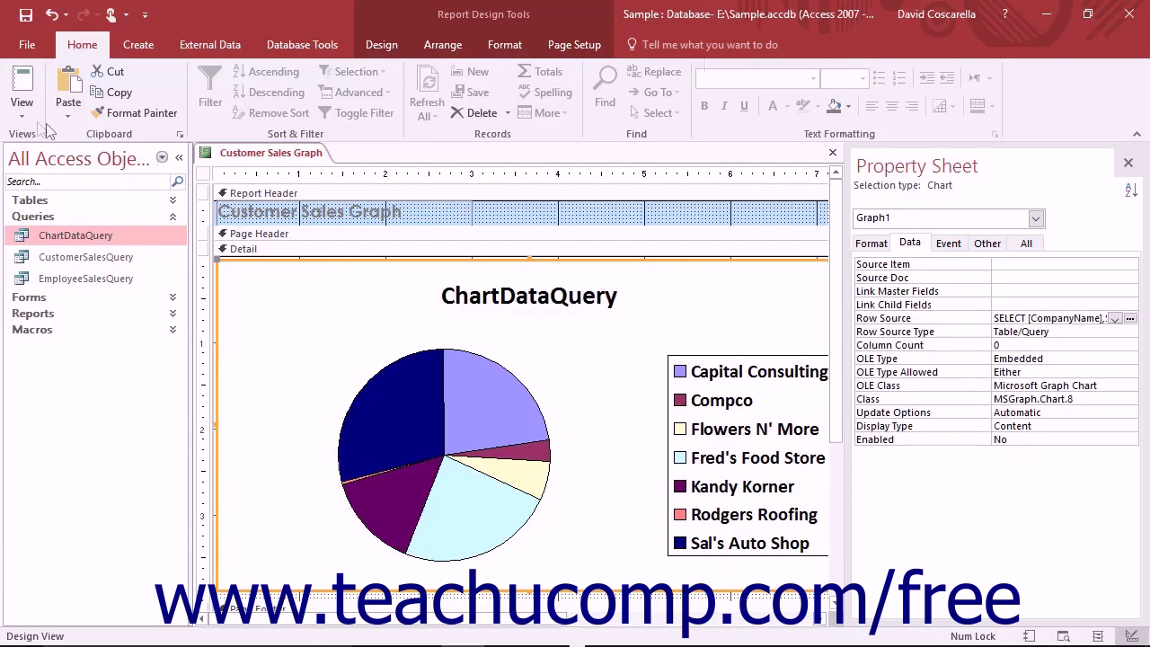
# Switch the Customer Sales Graph report to Layout View.
pyautogui.click(22, 104)
pyautogui.click(72, 221)
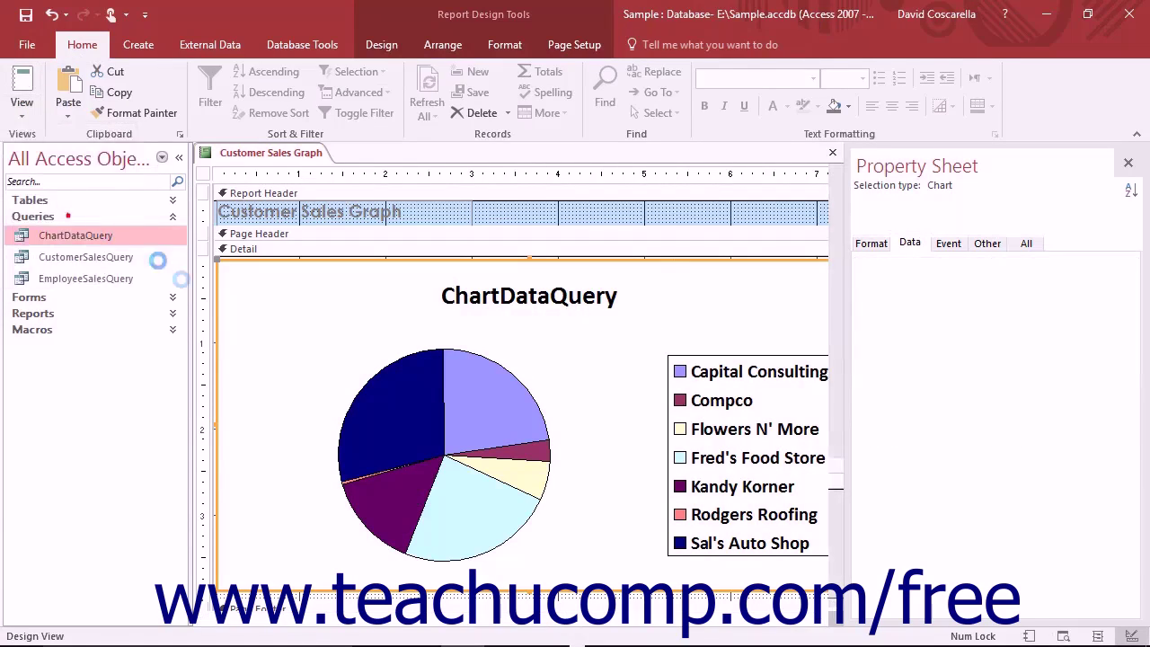